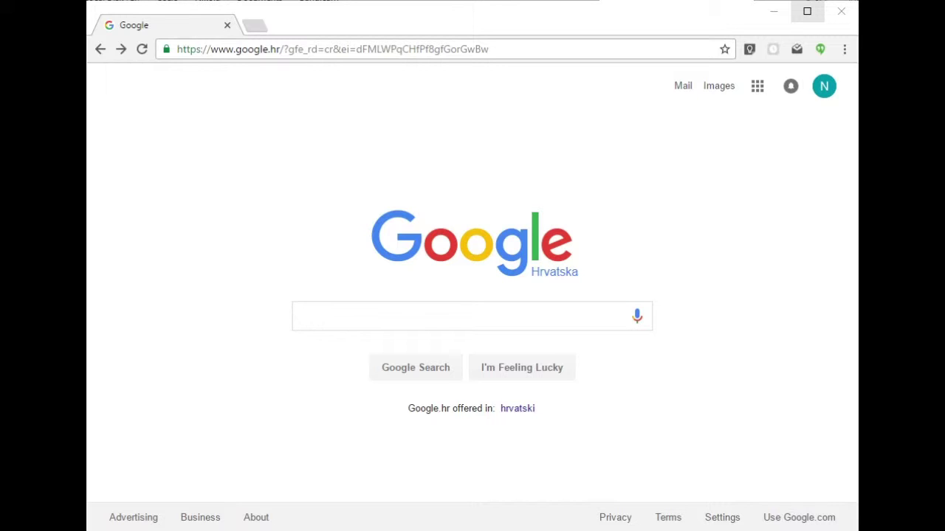
Step: Replace the Google homepage address in Chrome's address bar with drive.google.com
{"action": "left_click", "coordinate": [538, 48]}
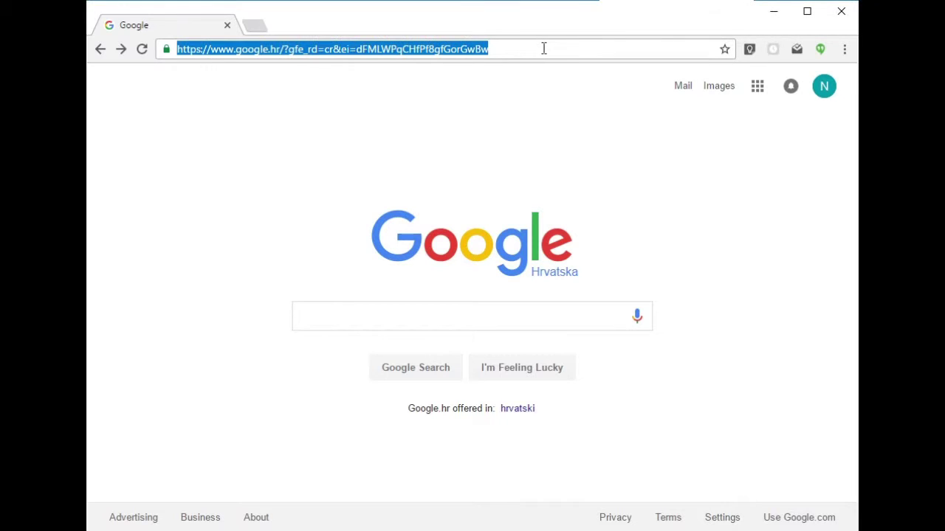
{"action": "type", "text": "drive"}
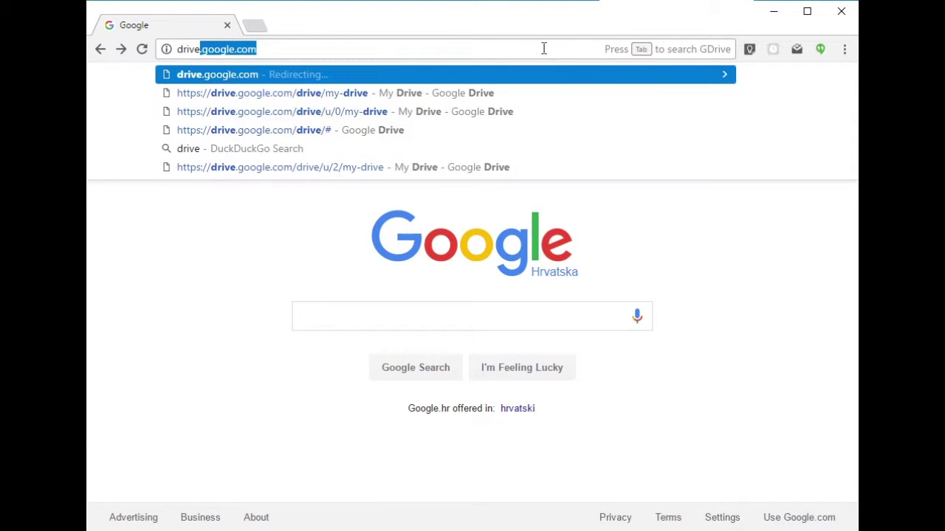
{"action": "type", "text": ".goo"}
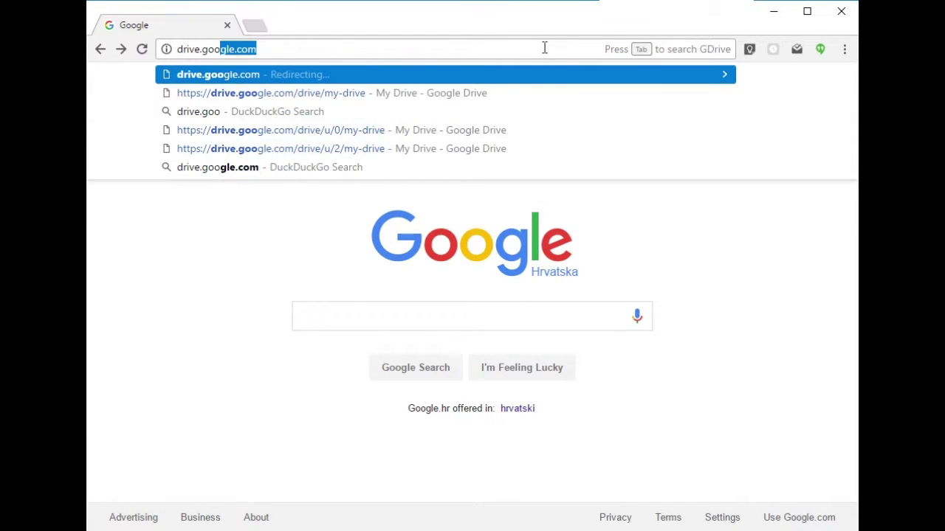
{"action": "type", "text": "gle.com/drive/my-drive"}
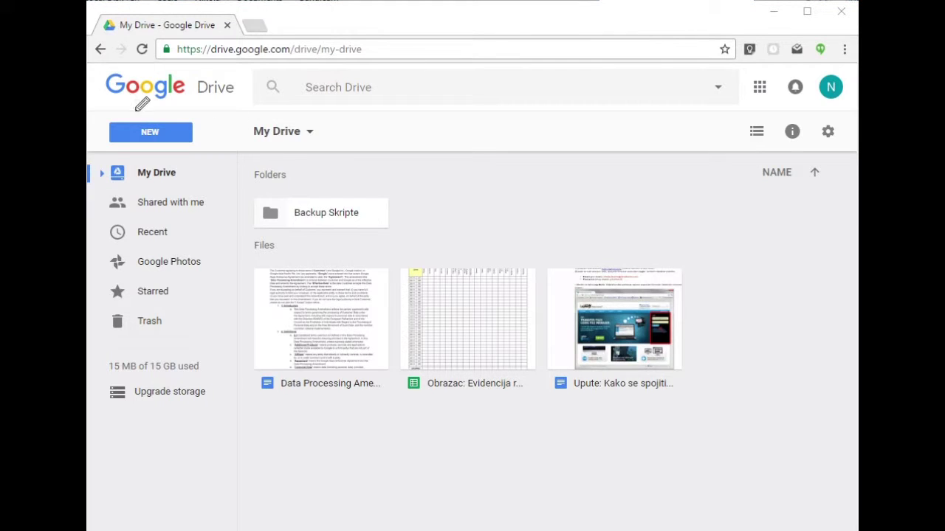
Step: Open Google Drive's NEW menu with Folder, File upload, Docs, Sheets and Slides options
{"action": "mouse_move", "coordinate": [152, 113]}
{"action": "left_mouse_down"}
{"action": "mouse_move", "coordinate": [194, 158]}
{"action": "mouse_move", "coordinate": [156, 113]}
{"action": "mouse_move", "coordinate": [159, 138]}
{"action": "left_mouse_up"}
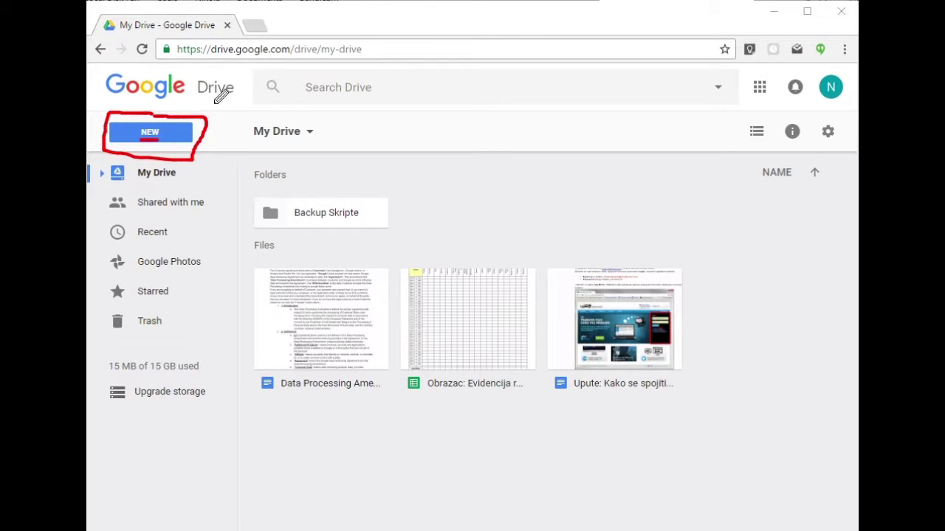
{"action": "mouse_move", "coordinate": [252, 82]}
{"action": "left_mouse_down"}
{"action": "mouse_move", "coordinate": [210, 116]}
{"action": "mouse_move", "coordinate": [242, 115]}
{"action": "left_mouse_up"}
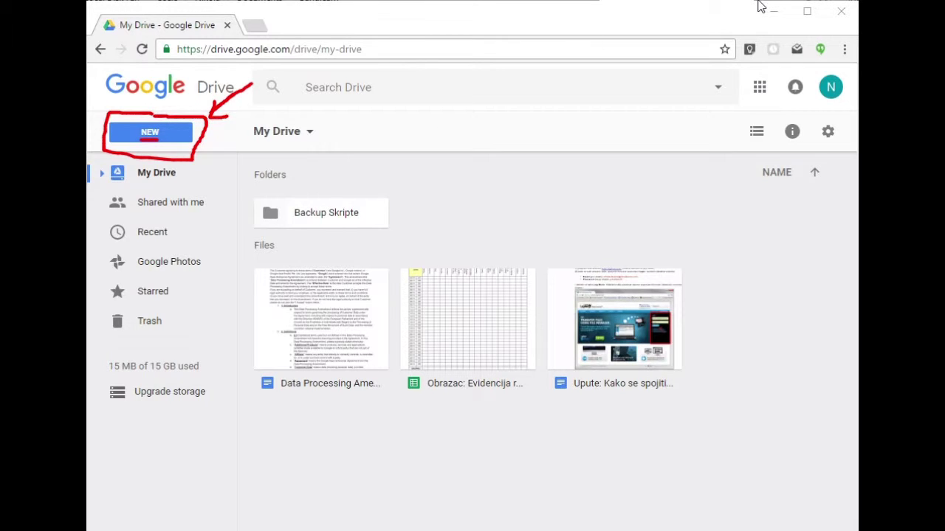
{"action": "key", "text": "Escape"}
{"action": "left_click", "coordinate": [157, 138]}
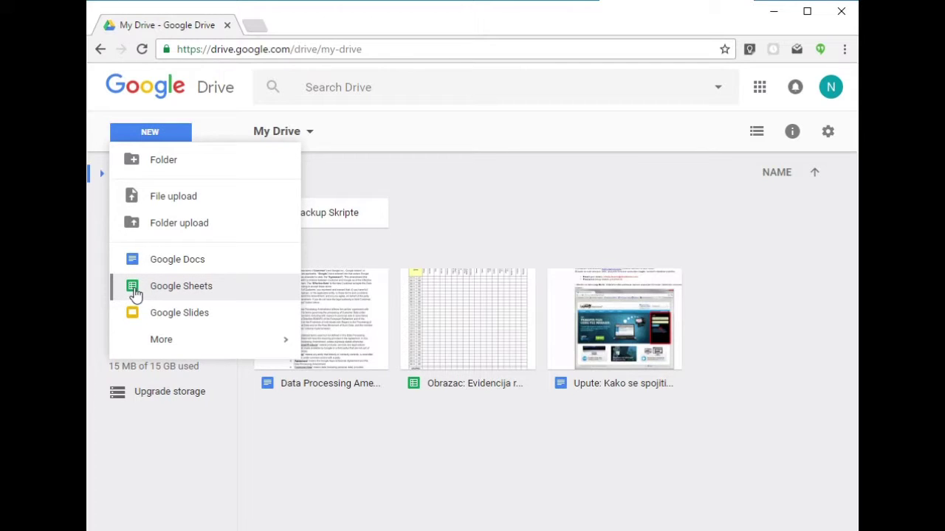
Step: Create a blank Google Sheets spreadsheet from the NEW menu
{"action": "left_click", "coordinate": [176, 292]}
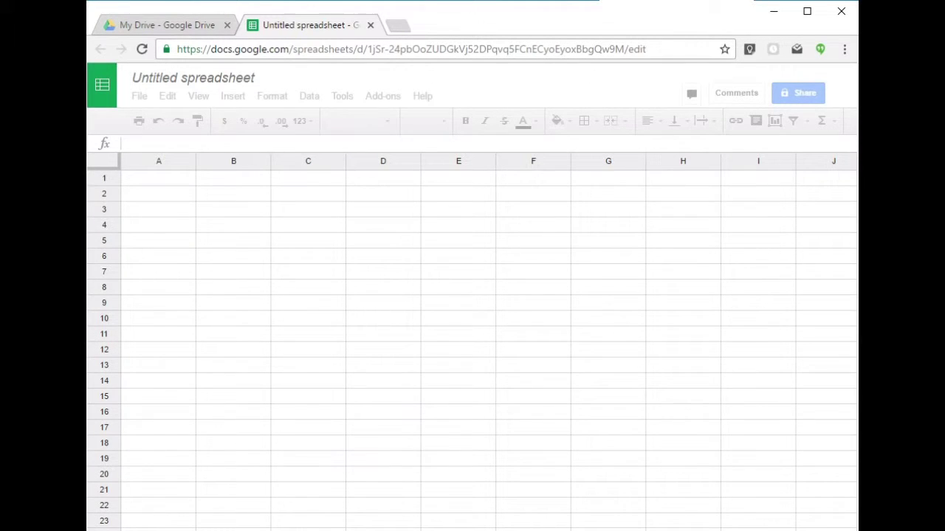
Step: Put the 'Untitled spreadsheet' title into edit mode
{"action": "left_click_drag", "start_coordinate": [280, 12], "coordinate": [355, 4]}
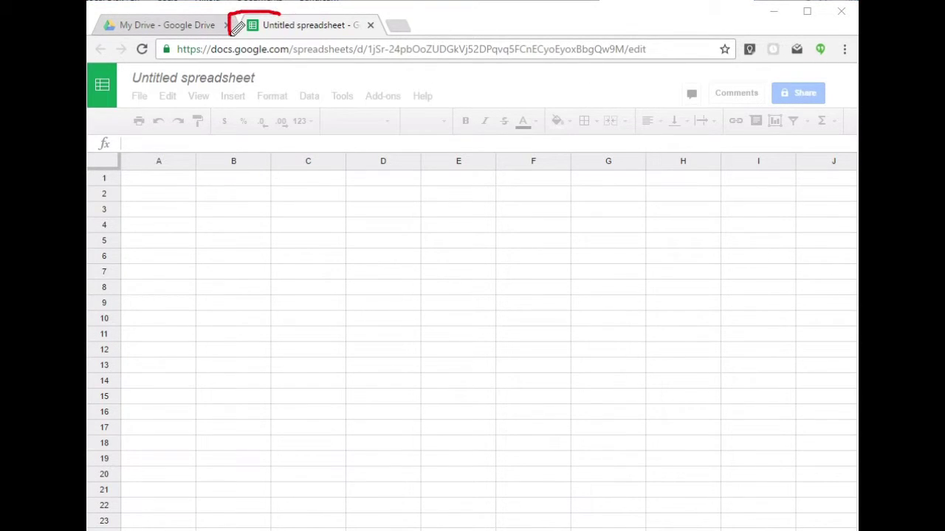
{"action": "left_click_drag", "start_coordinate": [260, 15], "coordinate": [260, 0]}
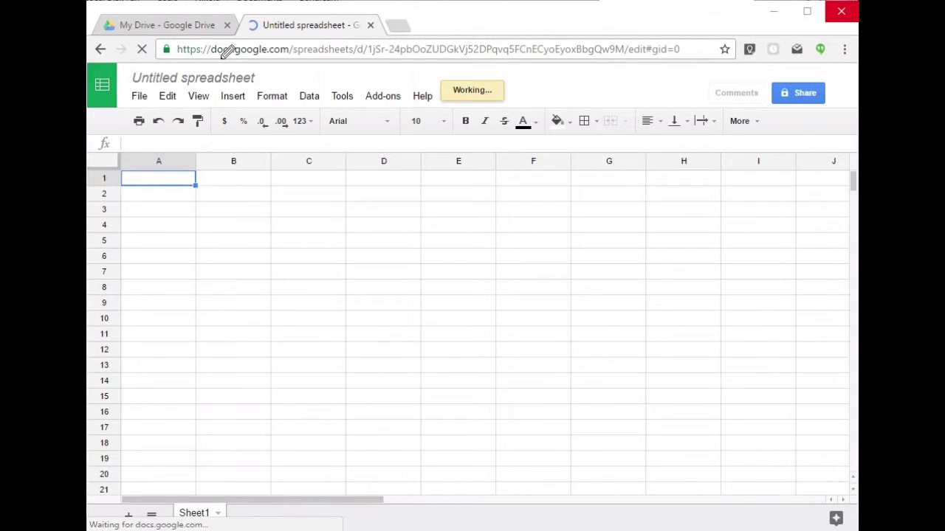
{"action": "mouse_move", "coordinate": [124, 72]}
{"action": "left_mouse_down"}
{"action": "mouse_move", "coordinate": [154, 96]}
{"action": "mouse_move", "coordinate": [201, 67]}
{"action": "left_mouse_up"}
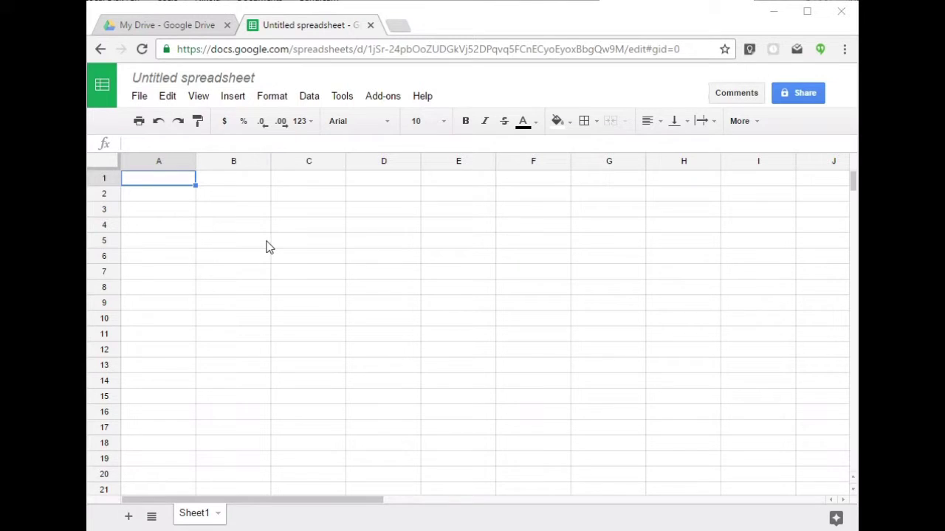
{"action": "left_click", "coordinate": [211, 78]}
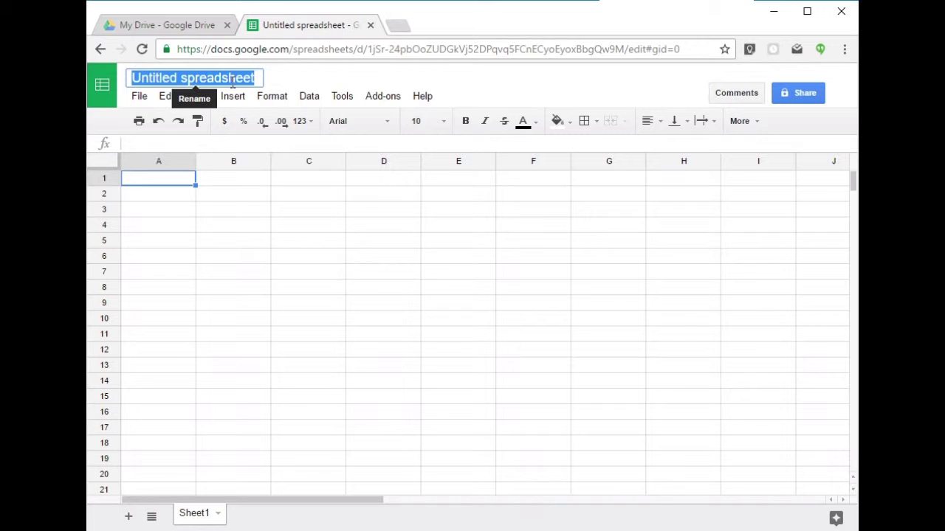
Step: After trying 'tablica' titles, retitle the spreadsheet 'Tečaj - Video 1' and confirm
{"action": "type", "text": "tablica 1"}
{"action": "key", "text": "BackSpace"}
{"action": "type", "text": "2"}
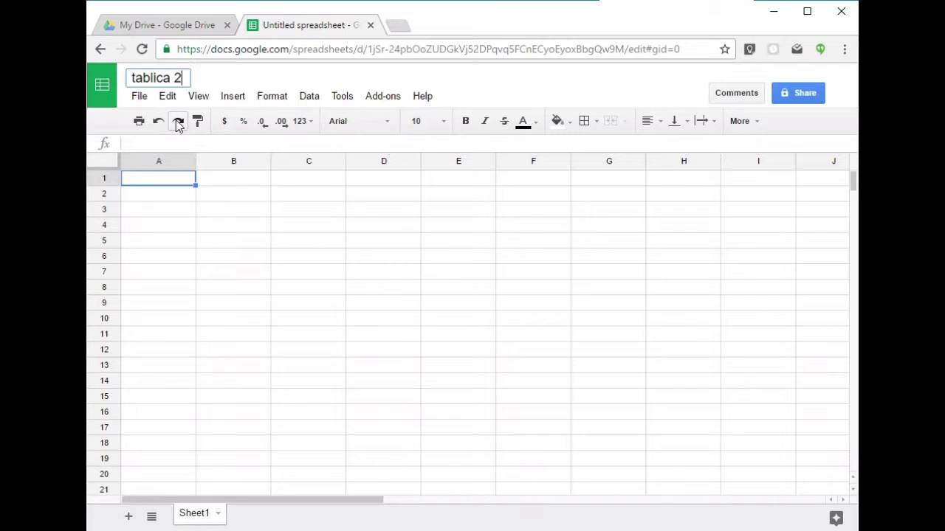
{"action": "key", "text": "BackSpace"}
{"action": "type", "text": "3"}
{"action": "key", "text": "BackSpace"}
{"action": "type", "text": "999"}
{"action": "key", "text": "ctrl+shift+Left"}
{"action": "key", "text": "ctrl+shift+Left"}
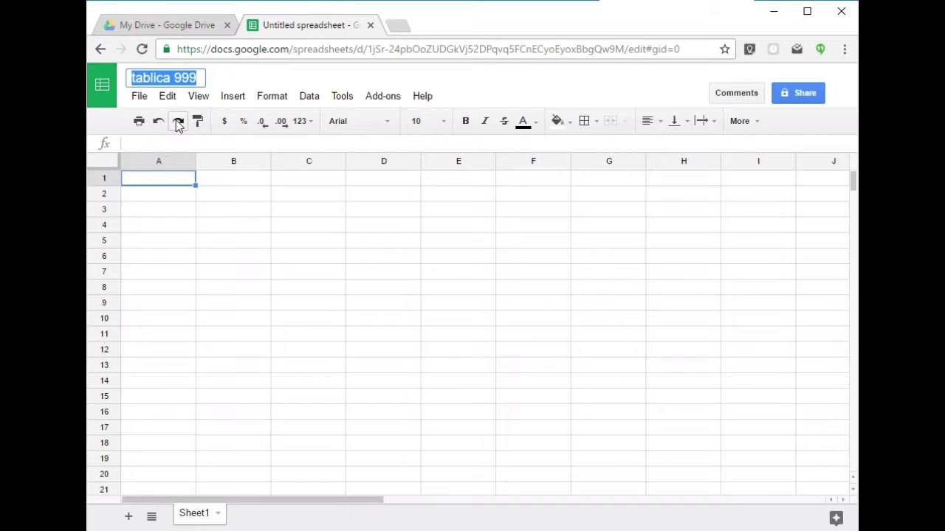
{"action": "type", "text": "Tečaj - Video 1"}
{"action": "key", "text": "Return"}
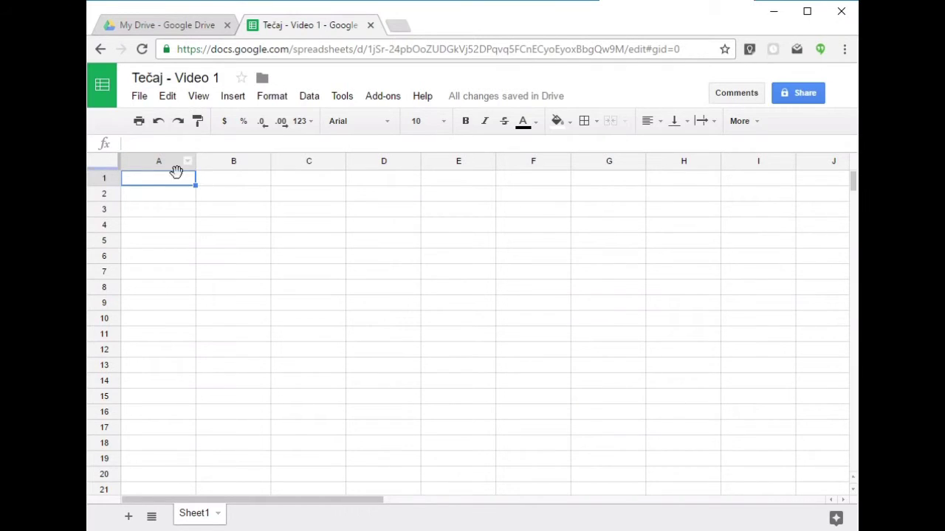
{"action": "left_click", "coordinate": [185, 196]}
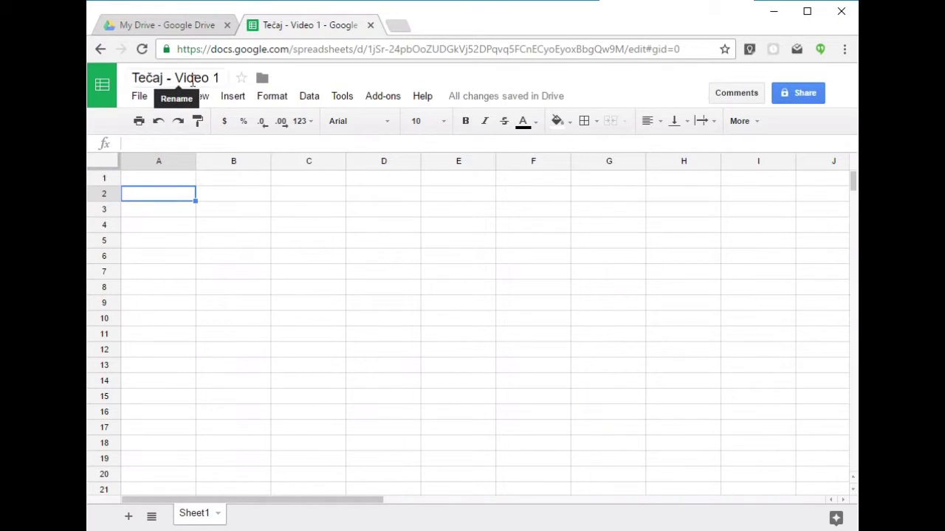
{"action": "left_click", "coordinate": [251, 198]}
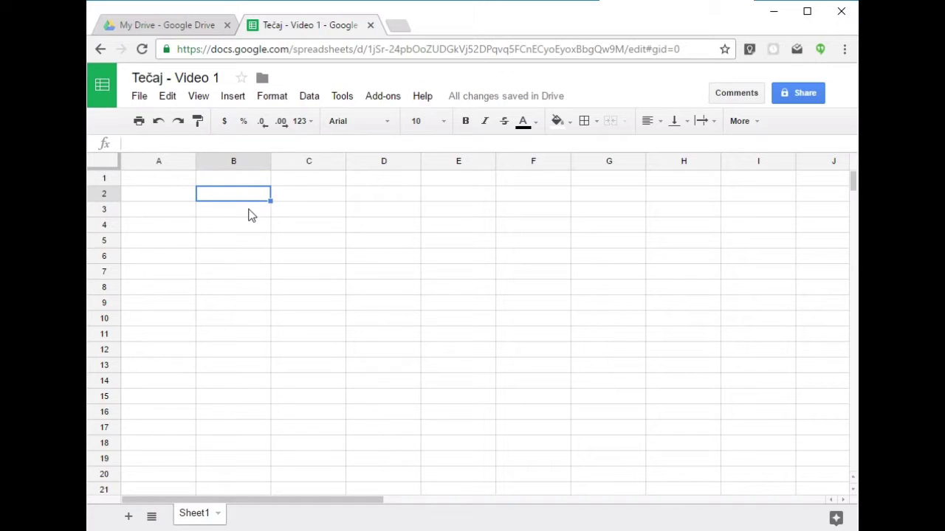
{"action": "left_click", "coordinate": [249, 214]}
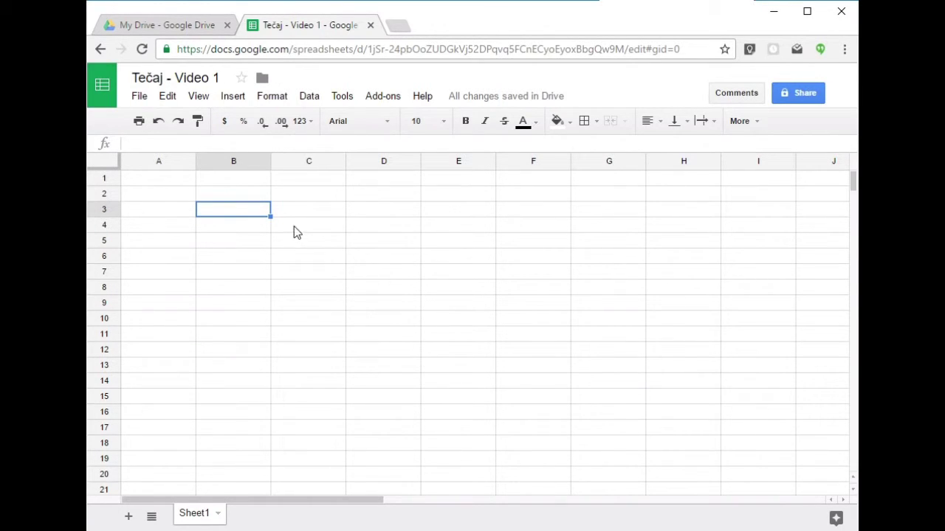
Step: Fill B3 to B6 with sample text: 'dsfgdsgdg', 'dfdf', 'dfg', 'dfg'
{"action": "type", "text": "dsfgdsgdg"}
{"action": "key", "text": "Return"}
{"action": "type", "text": "dfdf"}
{"action": "key", "text": "Return"}
{"action": "type", "text": "dfg"}
{"action": "key", "text": "Return"}
{"action": "type", "text": "dfg"}
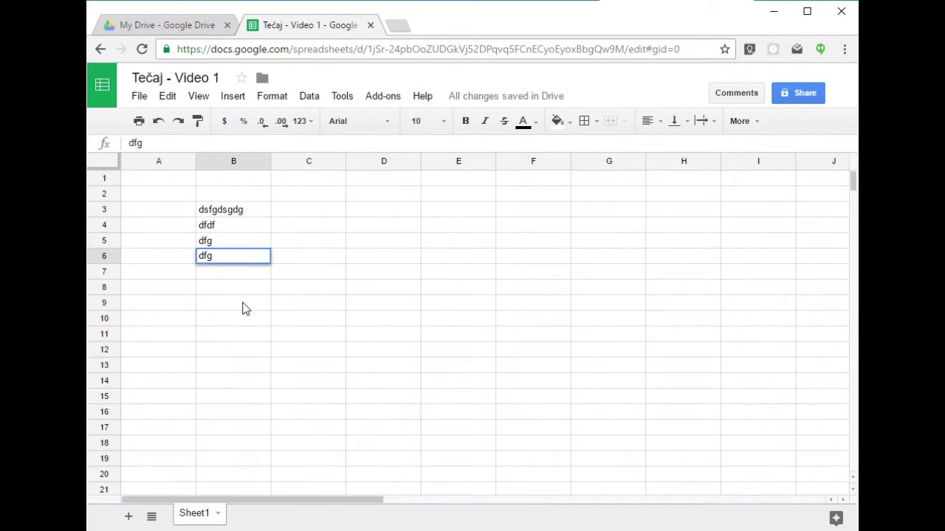
{"action": "left_click", "coordinate": [245, 304]}
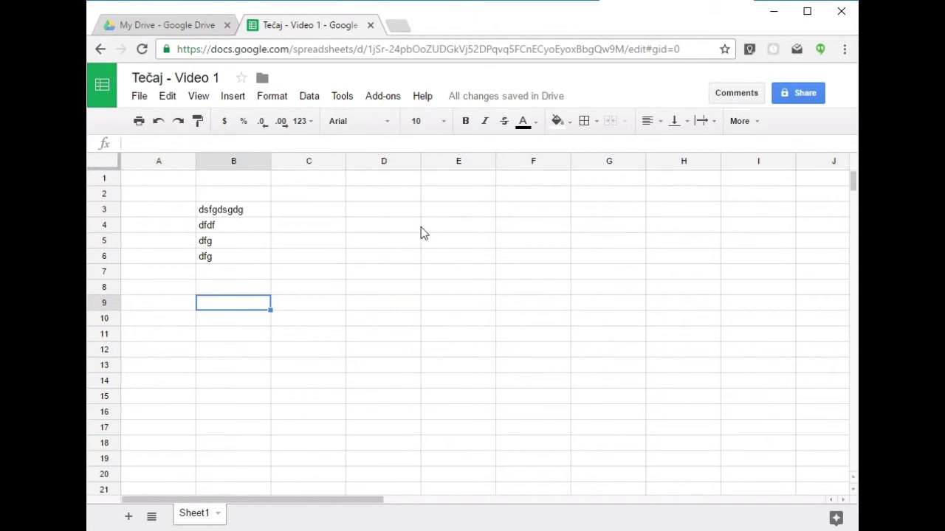
Step: Add sample text to D5, E5 and D9, including 'eregeg' and 'grererg'
{"action": "mouse_move", "coordinate": [437, 83]}
{"action": "left_mouse_down"}
{"action": "mouse_move", "coordinate": [541, 111]}
{"action": "mouse_move", "coordinate": [440, 86]}
{"action": "left_mouse_up"}
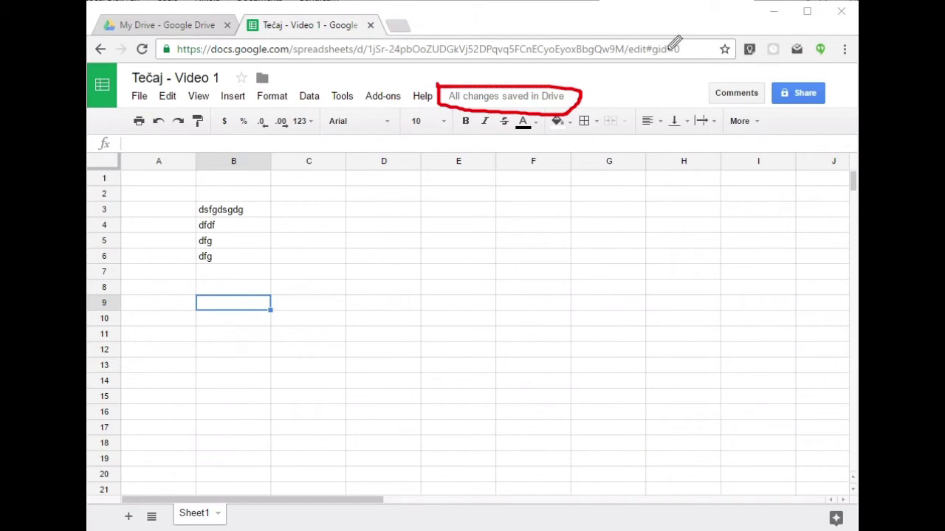
{"action": "left_click", "coordinate": [353, 240]}
{"action": "type", "text": "eregeg"}
{"action": "left_click", "coordinate": [383, 308]}
{"action": "type", "text": "grererg"}
{"action": "mouse_move", "coordinate": [443, 88]}
{"action": "left_mouse_down"}
{"action": "mouse_move", "coordinate": [488, 90]}
{"action": "mouse_move", "coordinate": [443, 94]}
{"action": "left_mouse_up"}
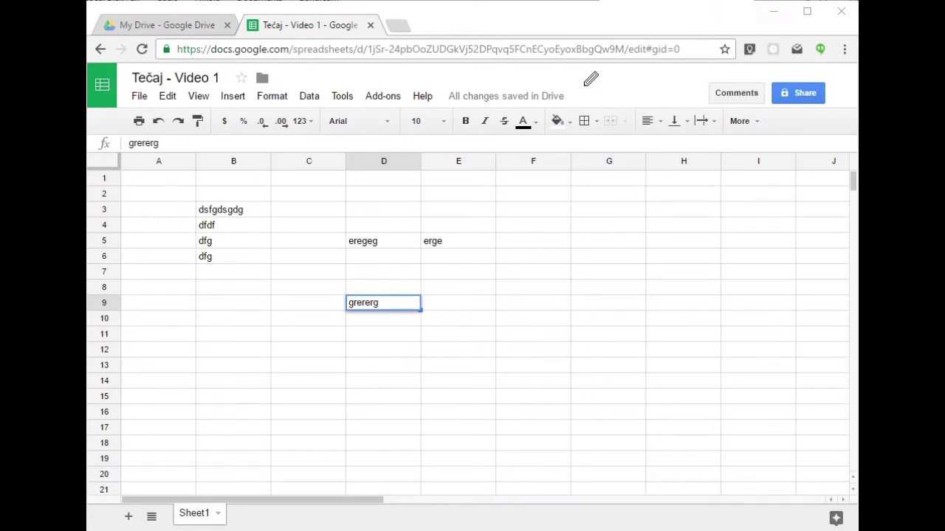
{"action": "left_click_drag", "start_coordinate": [447, 107], "coordinate": [444, 82]}
{"action": "left_click", "coordinate": [384, 322]}
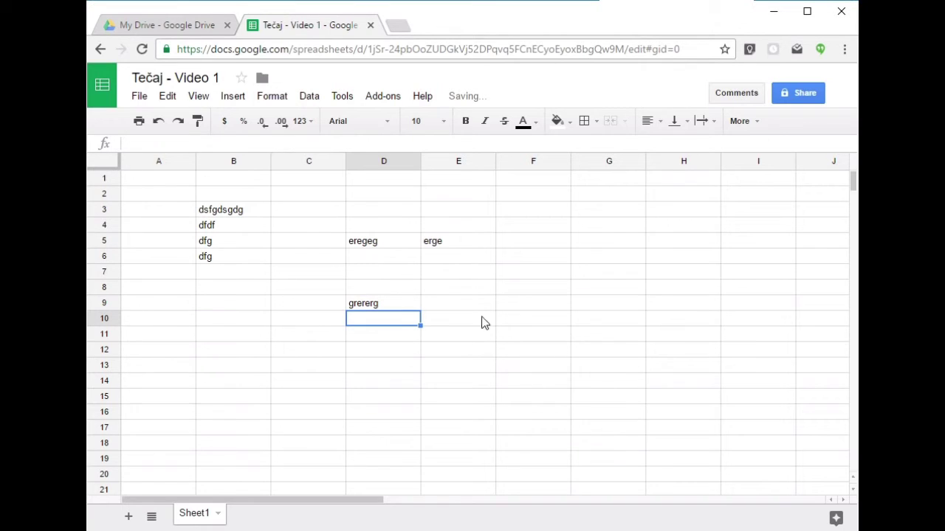
{"action": "mouse_move", "coordinate": [541, 108]}
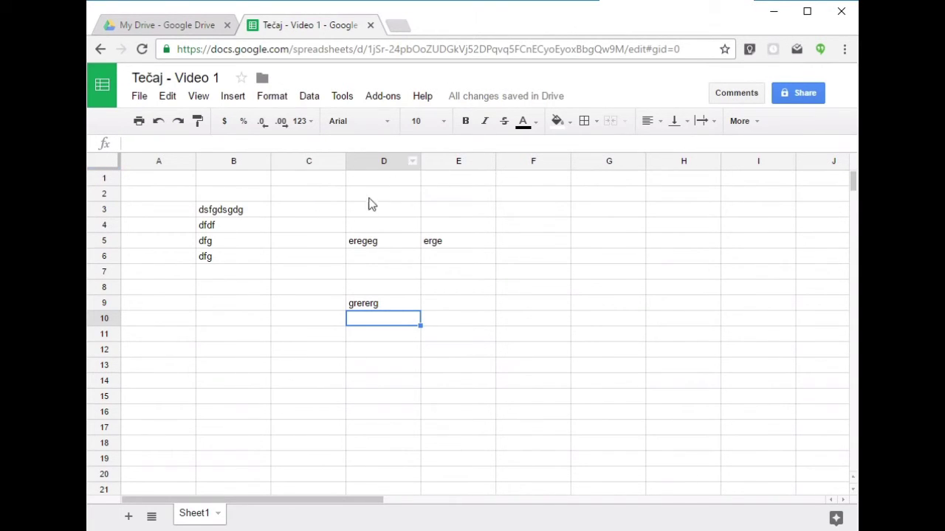
{"action": "left_click", "coordinate": [325, 224]}
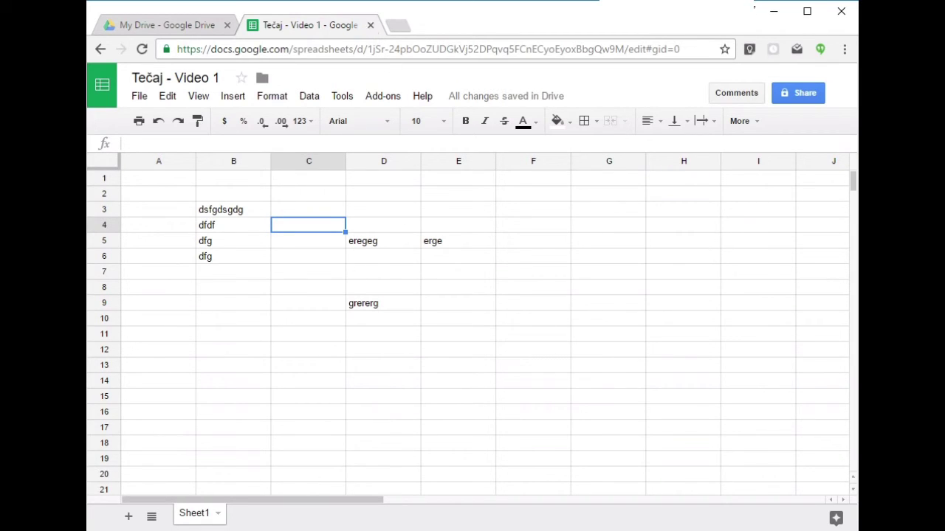
Step: Close the Tečaj - Video 1 browser tab, returning to Drive's file list
{"action": "mouse_move", "coordinate": [381, 13]}
{"action": "left_mouse_down"}
{"action": "mouse_move", "coordinate": [344, 22]}
{"action": "mouse_move", "coordinate": [382, 16]}
{"action": "mouse_move", "coordinate": [403, 48]}
{"action": "left_mouse_up"}
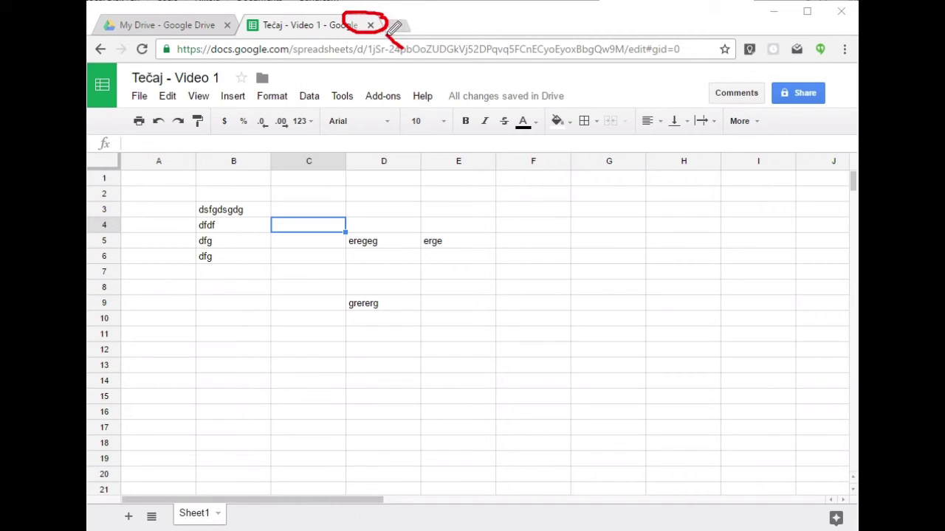
{"action": "key", "text": "Escape"}
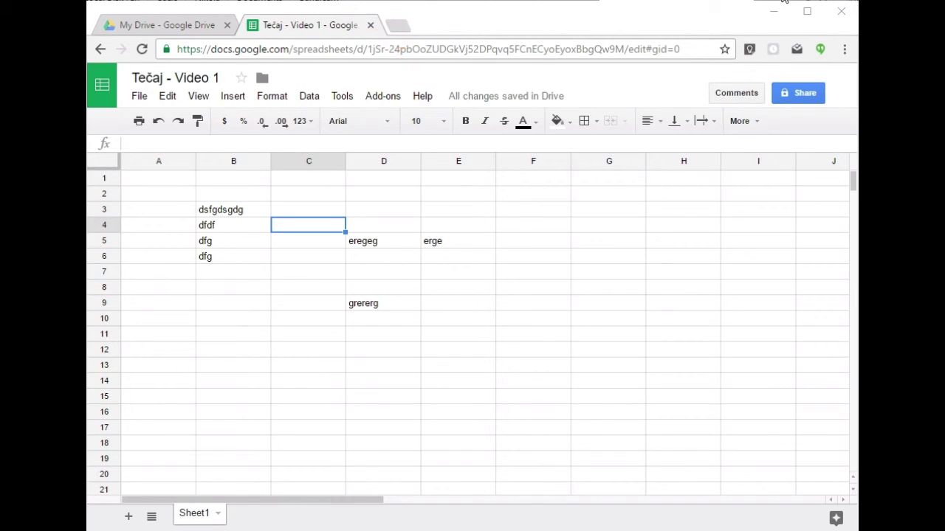
{"action": "left_click", "coordinate": [370, 25]}
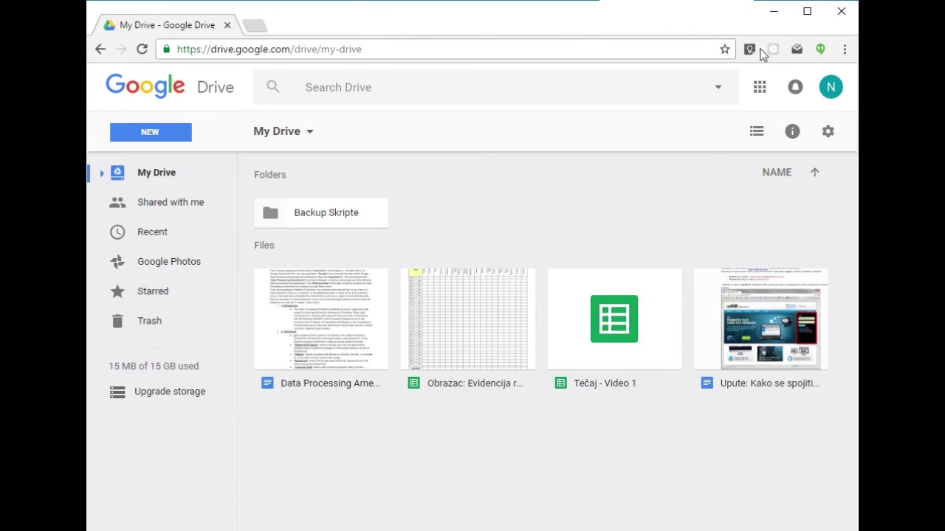
{"action": "key", "text": "ctrl+2"}
{"action": "mouse_move", "coordinate": [532, 240]}
{"action": "left_mouse_down"}
{"action": "mouse_move", "coordinate": [545, 222]}
{"action": "mouse_move", "coordinate": [526, 236]}
{"action": "left_mouse_up"}
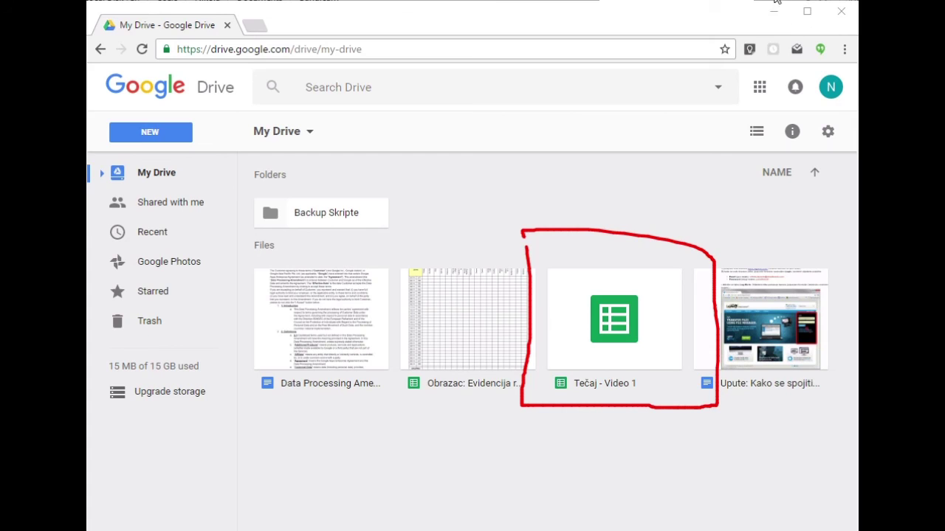
{"action": "key", "text": "Escape"}
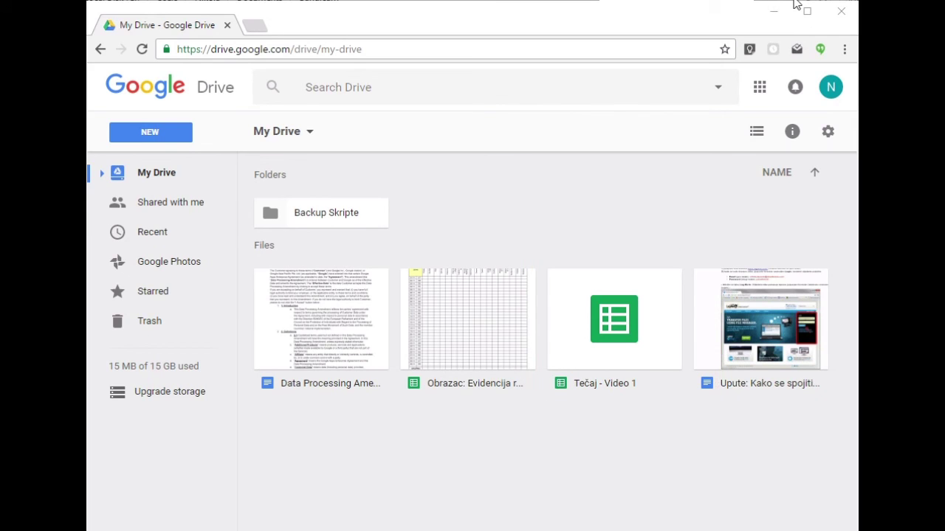